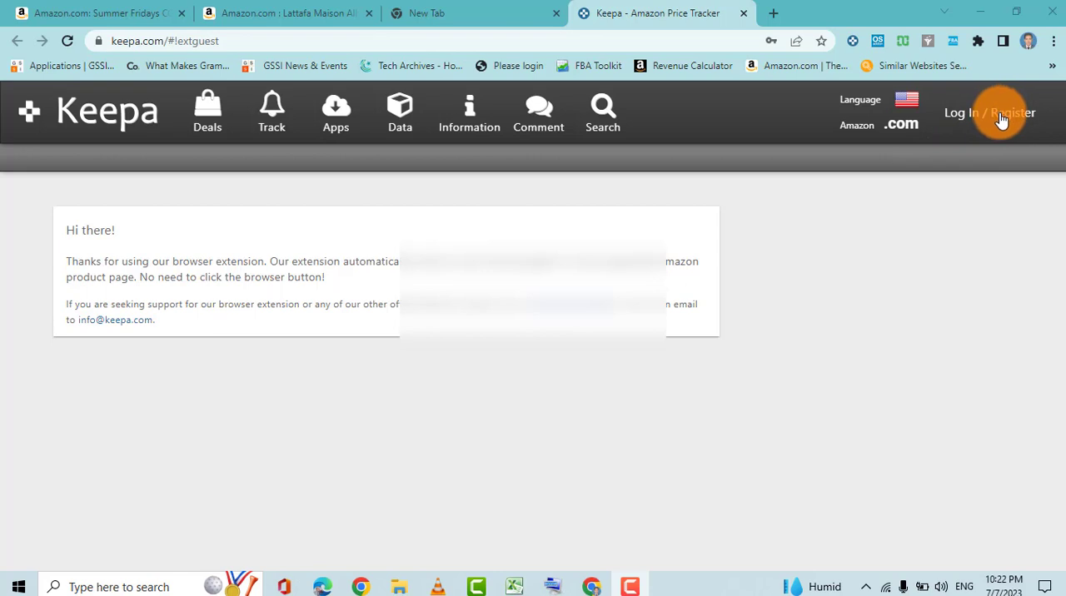
Log in to the Keepa account and open the Product Finder from the premium data features.
click(1002, 117)
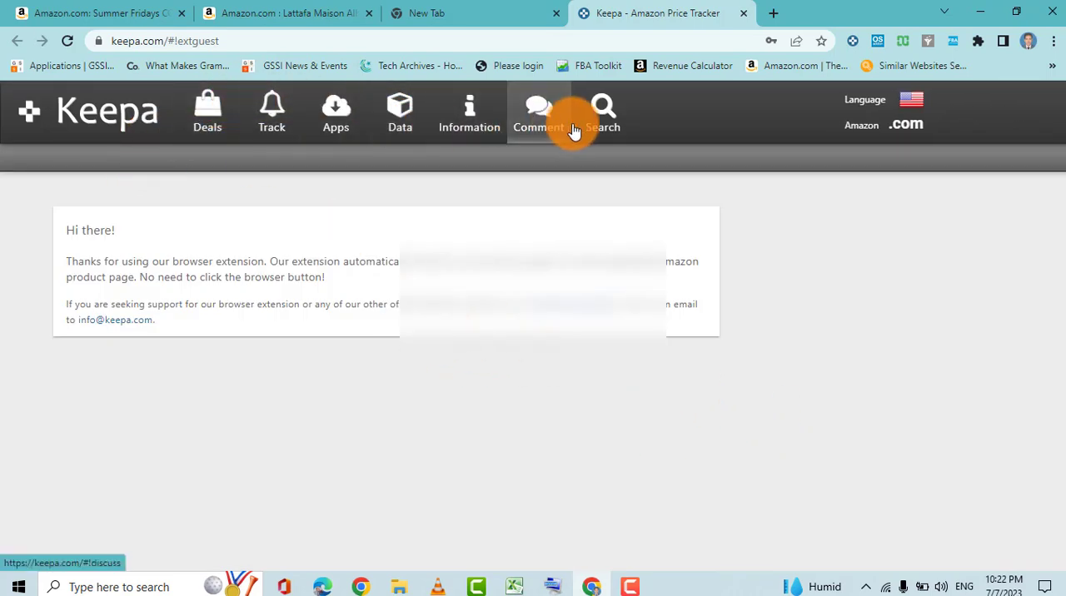
click(403, 118)
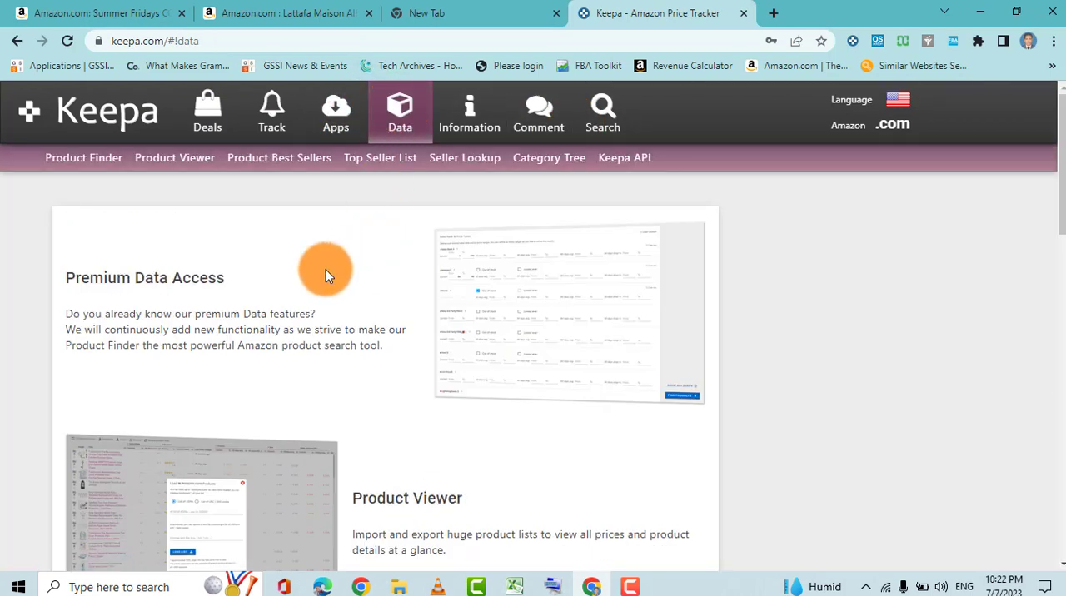
click(163, 282)
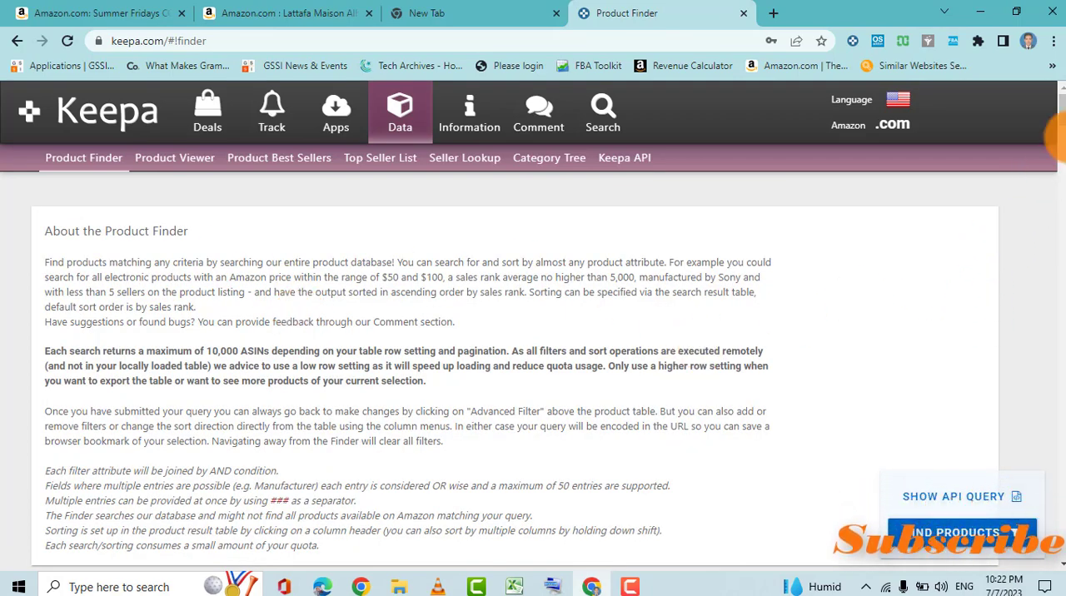
Set the current Sales Rank range from 1 to 50000 and the minimum current Buy Box price to $20.
drag(1063, 121, 1063, 136)
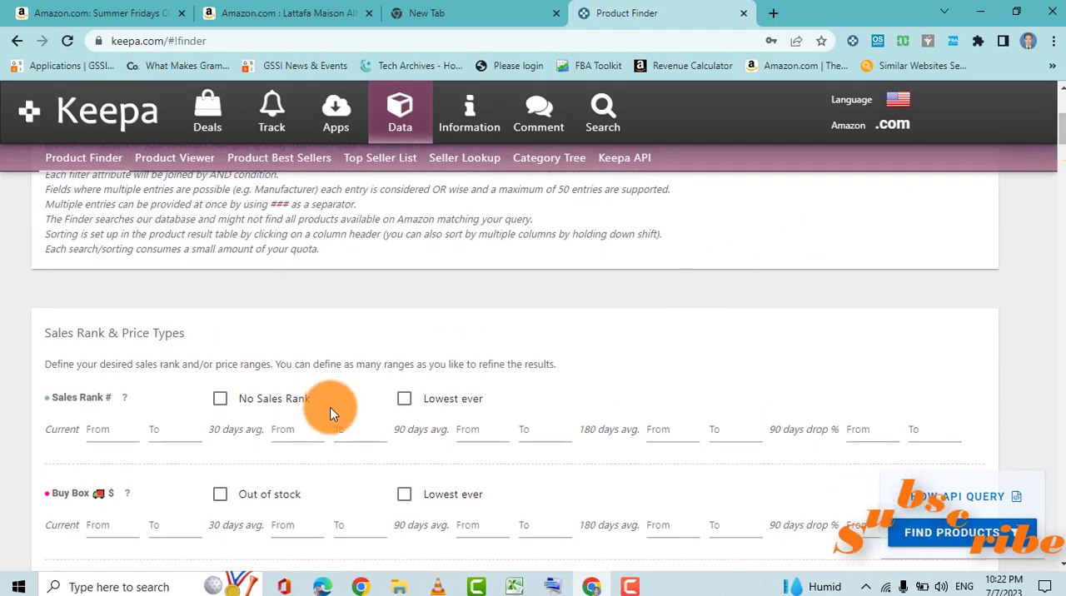
click(119, 434)
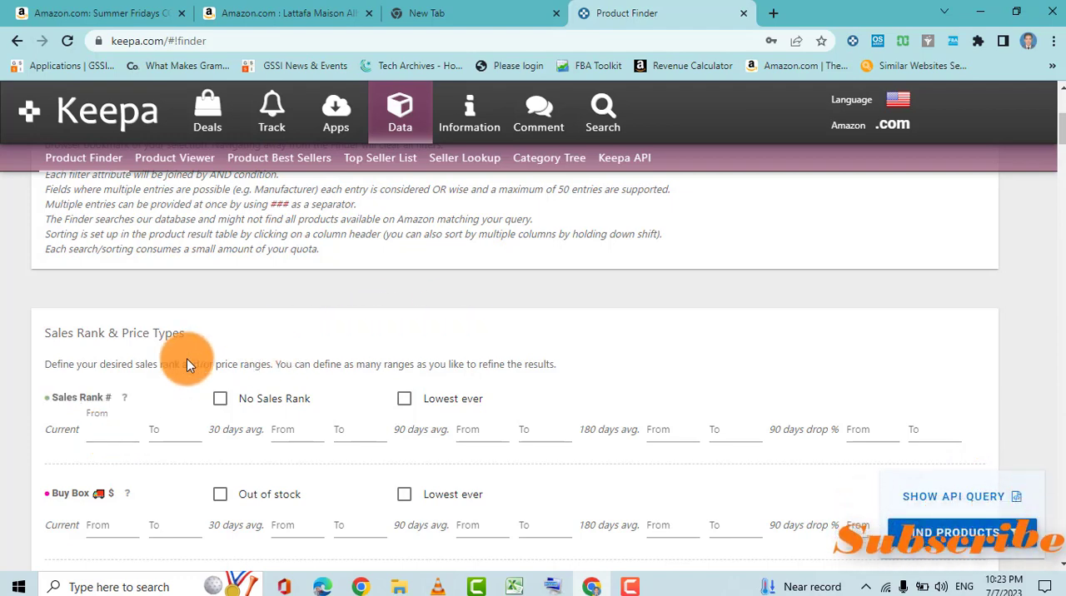
click(109, 438)
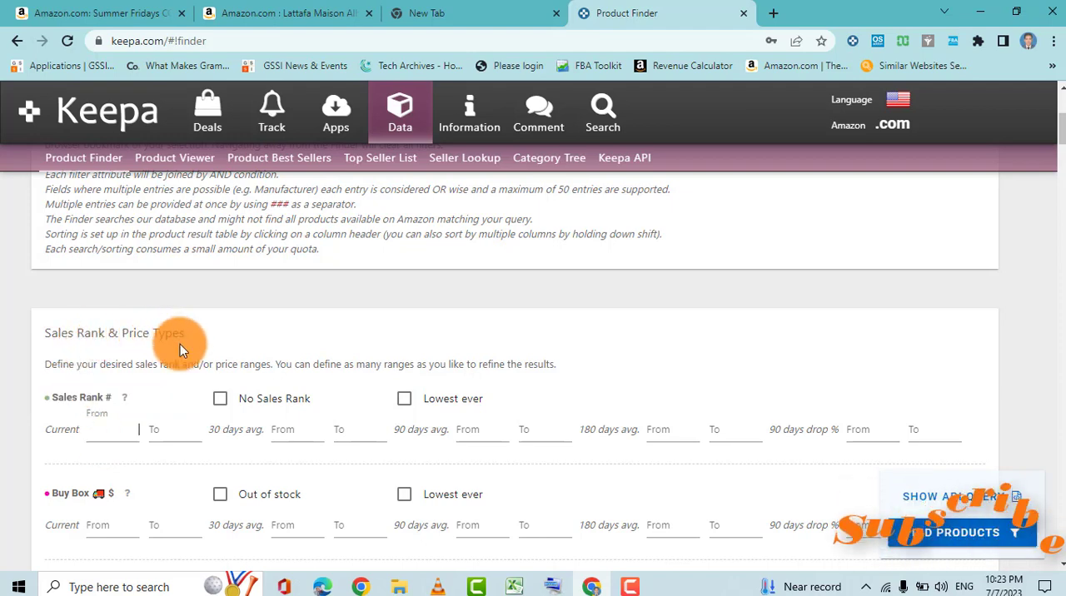
text(1)
click(166, 435)
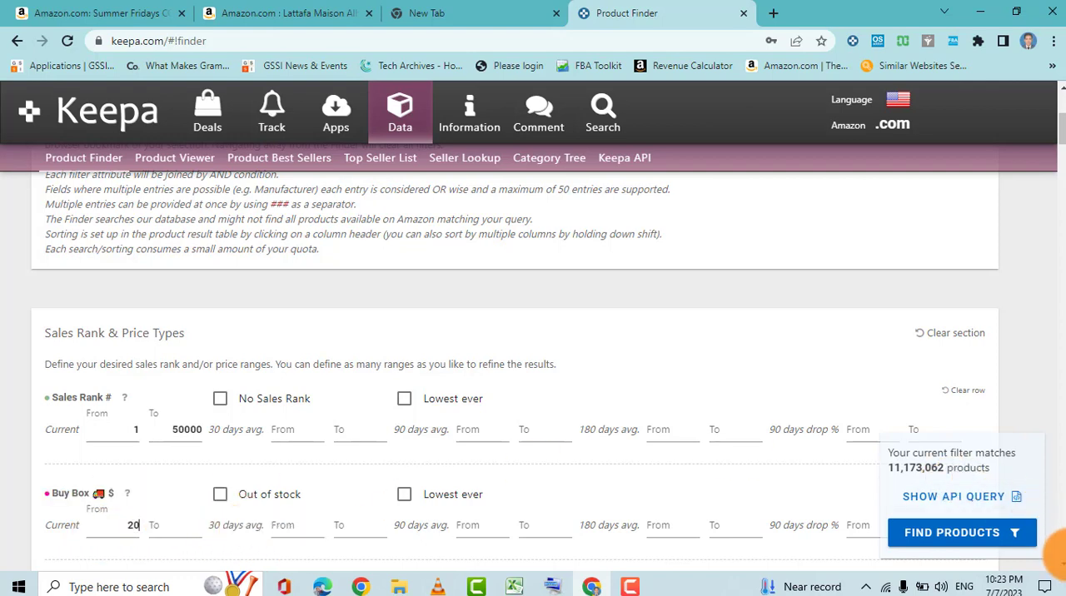
Require the Amazon offer to be out of stock and choose Beauty & Personal Care as the root category.
scroll(1063, 568, down, 3)
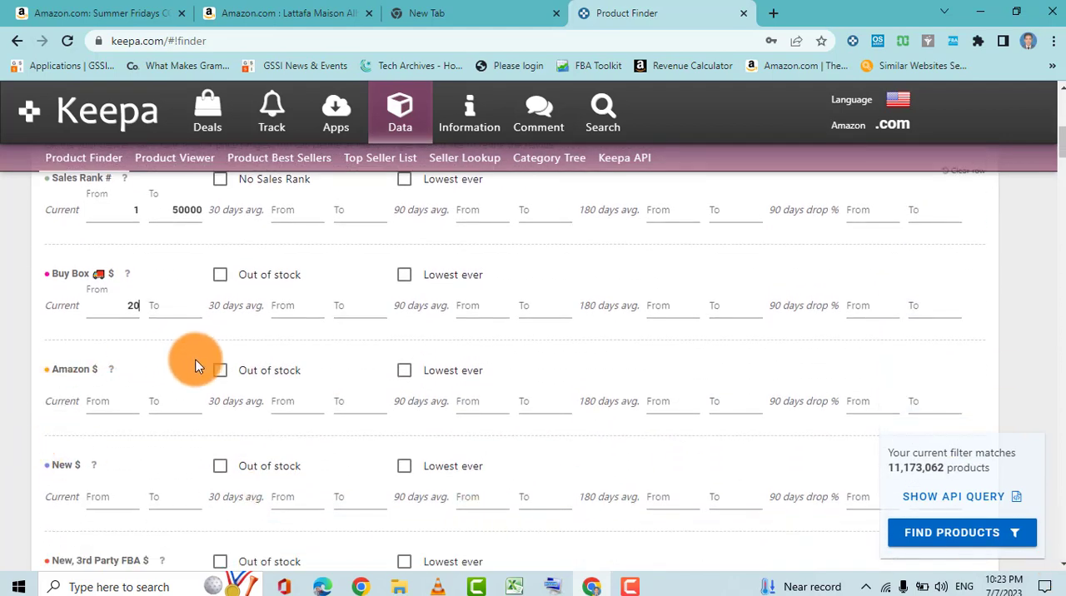
click(218, 370)
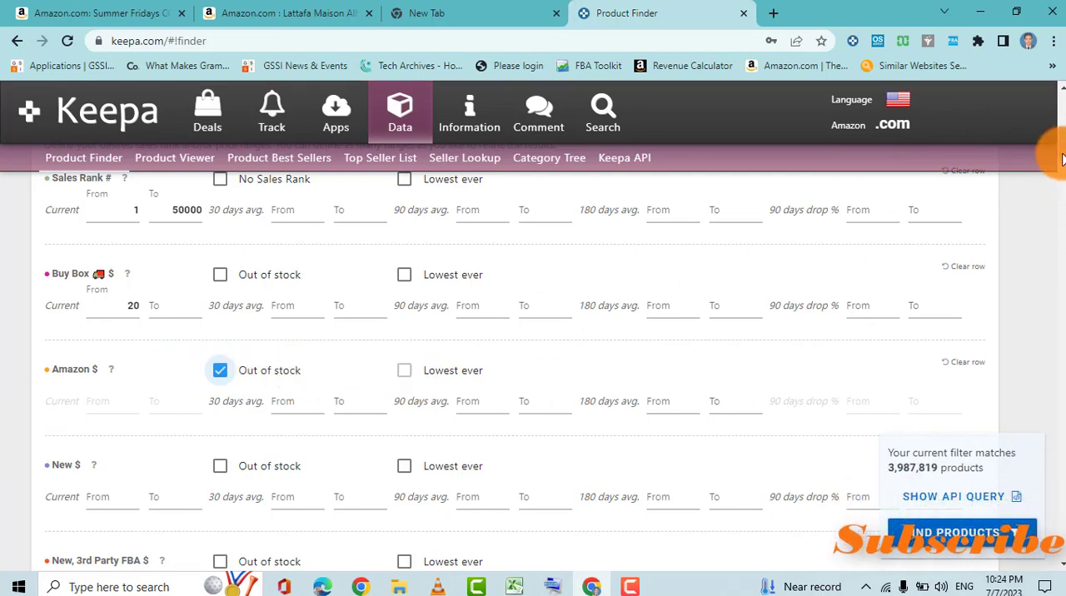
drag(1063, 155, 1060, 285)
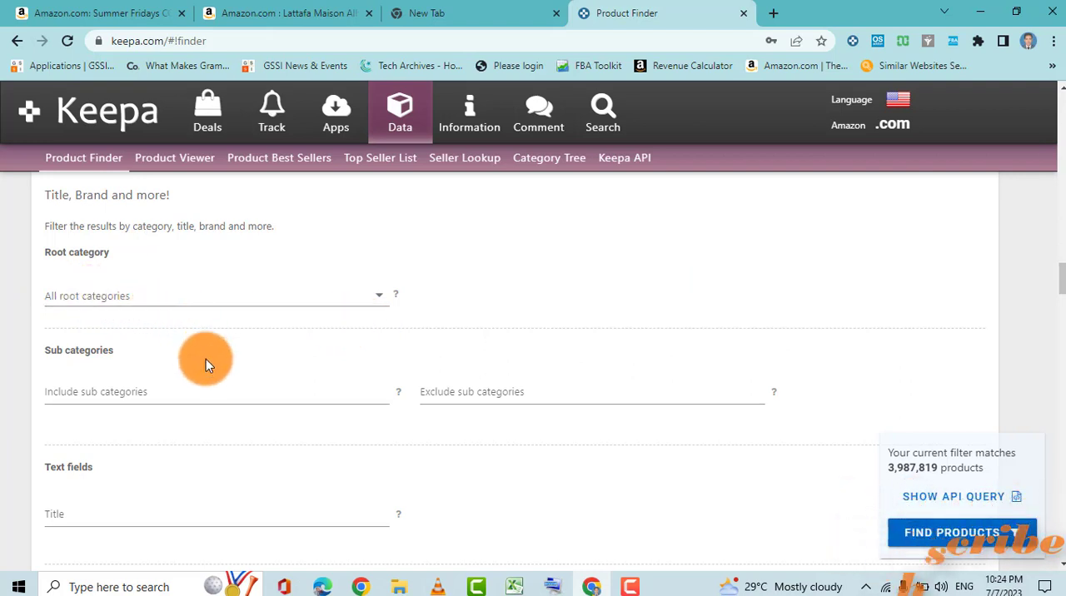
click(381, 303)
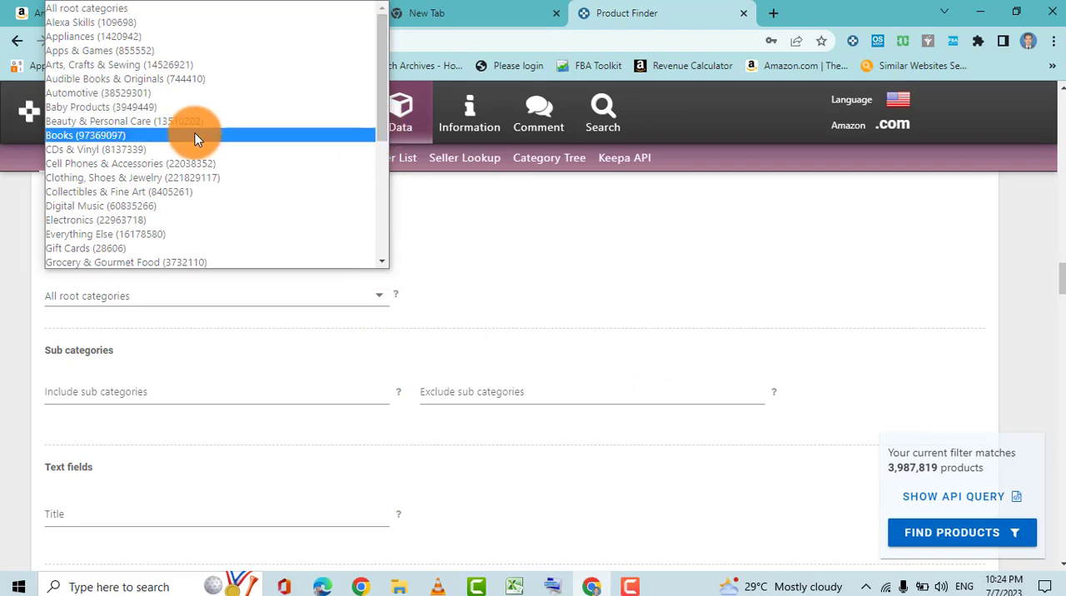
click(109, 122)
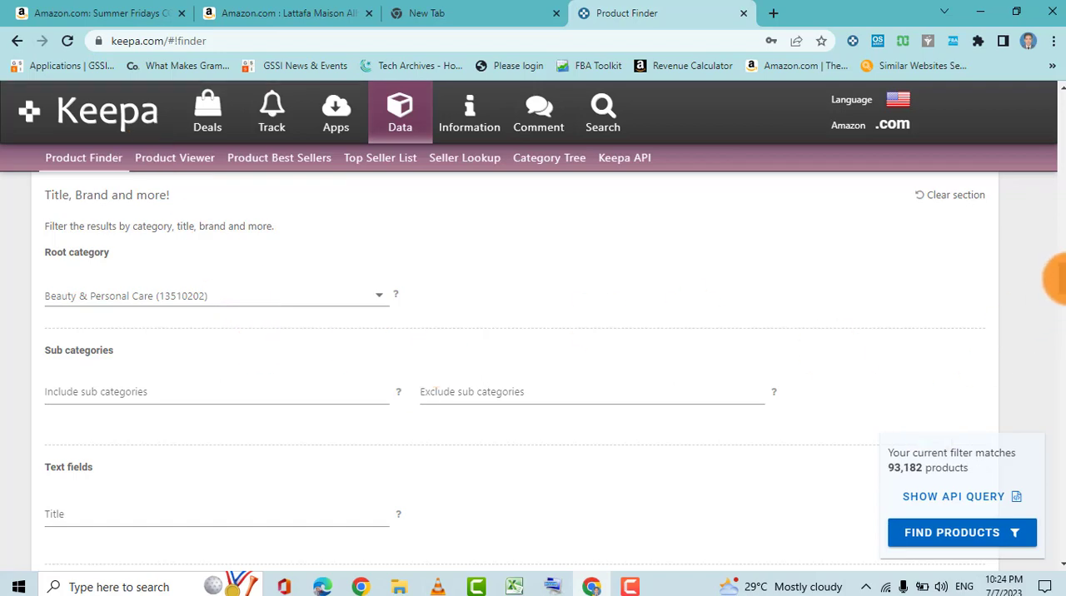
Set the minimum current New Offer Count to 4 and restrict the Buy Box Seller to 3rd Party.
drag(1055, 280, 1054, 329)
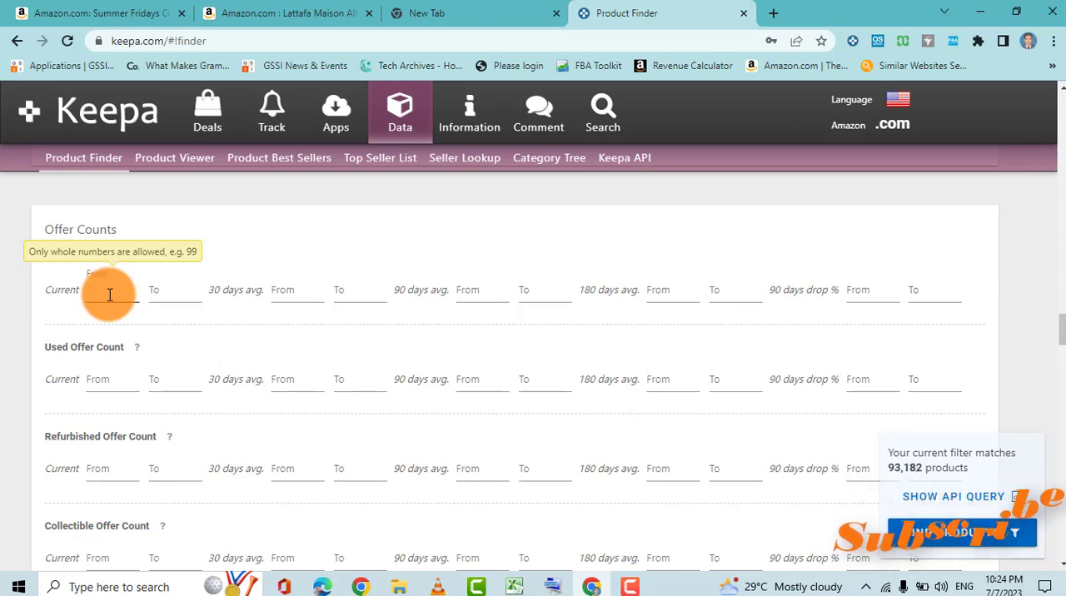
text(4)
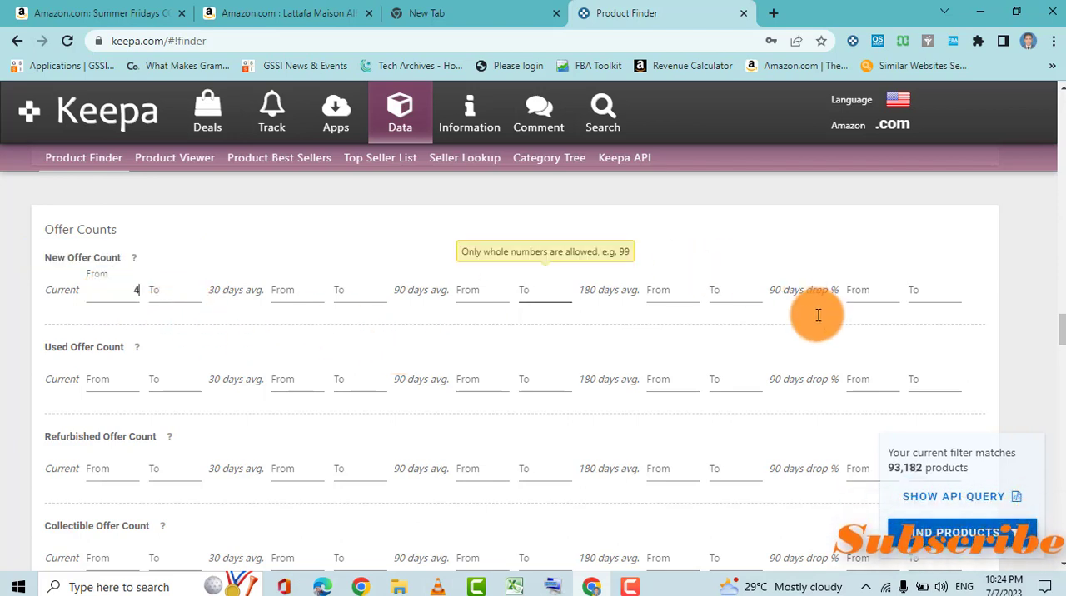
scroll(1063, 331, down, 1)
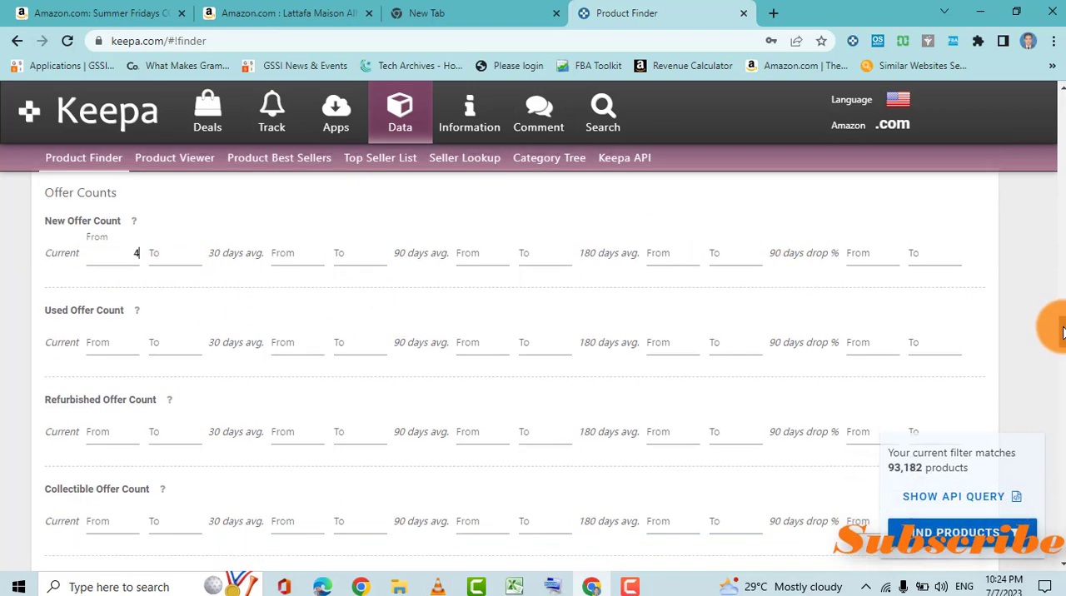
scroll(1063, 332, down, 4)
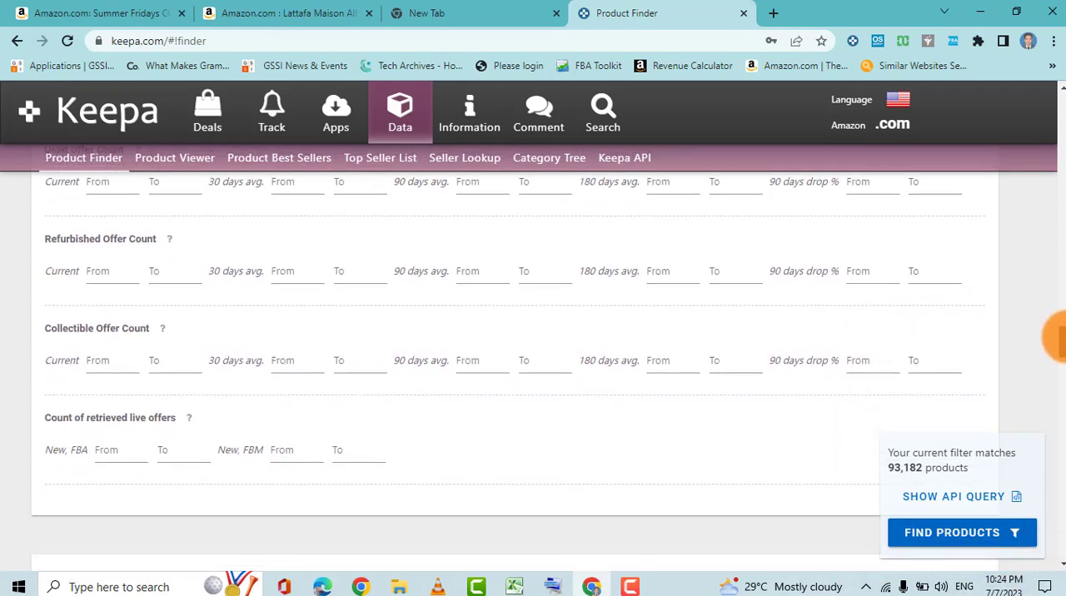
scroll(1063, 331, down, 3)
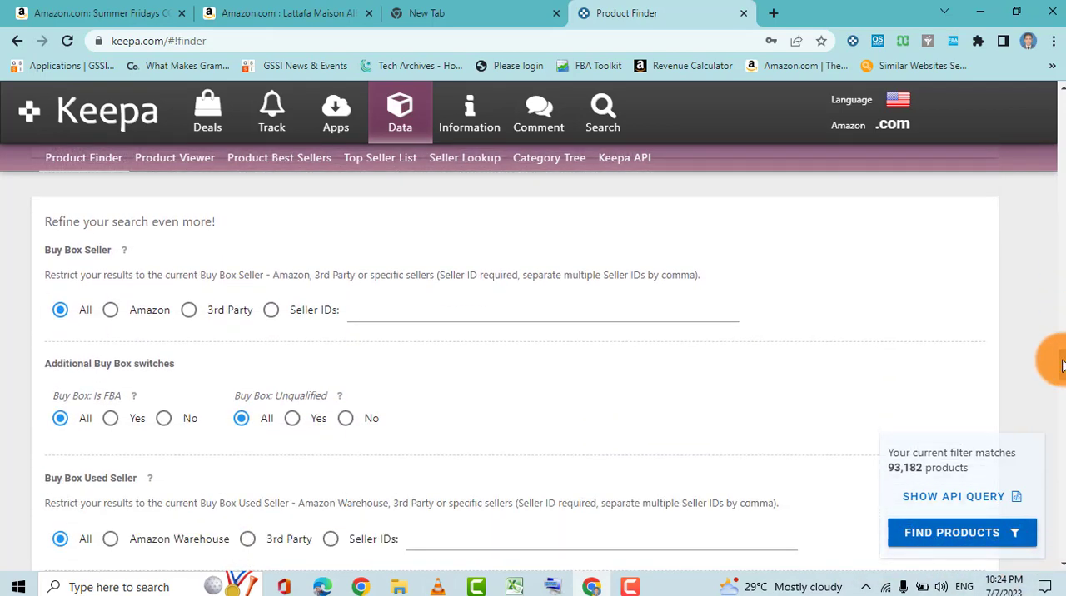
click(189, 313)
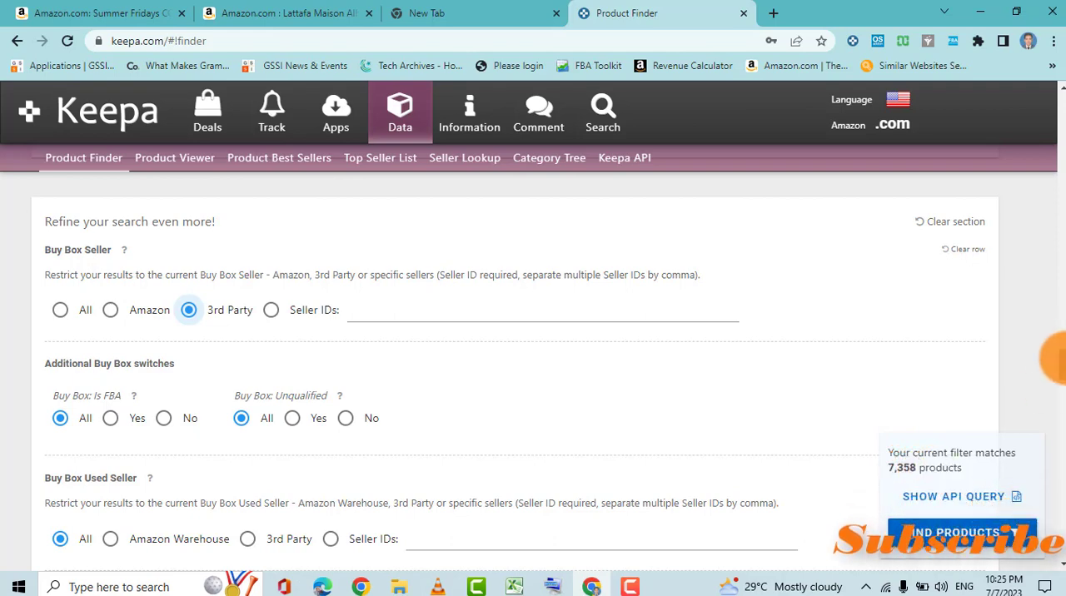
Deselect all four Buy Box Used conditions: Like New, Very Good, Good and Acceptable.
scroll(1055, 358, down, 4)
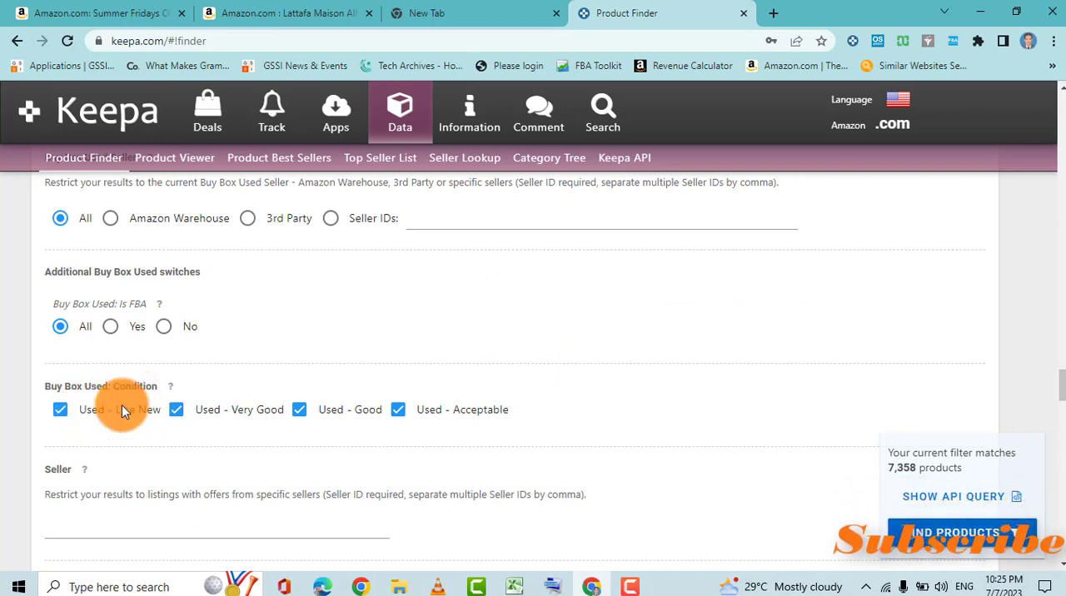
click(55, 411)
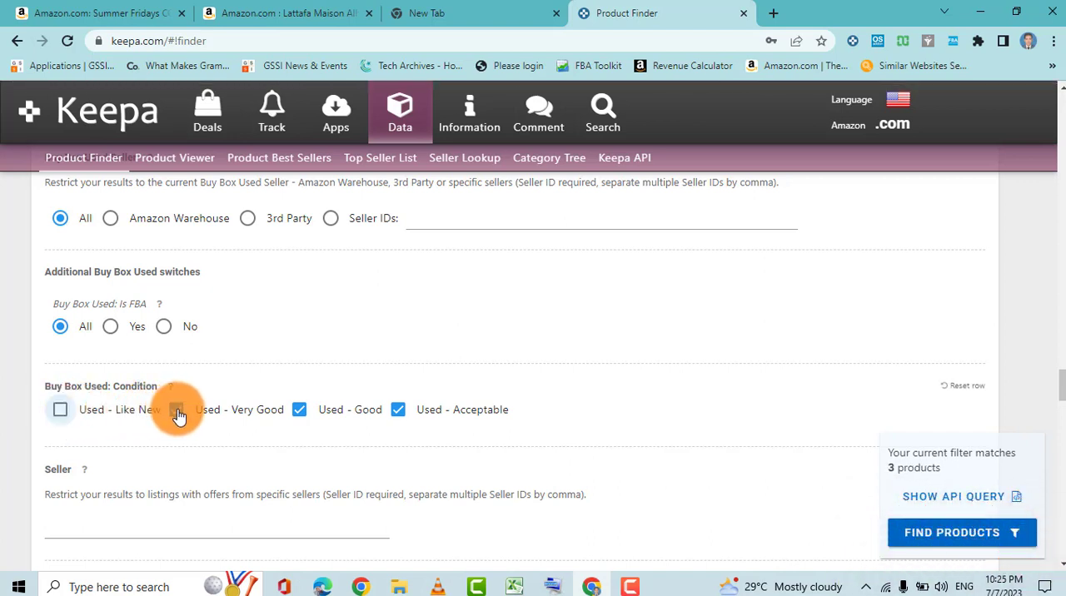
click(300, 412)
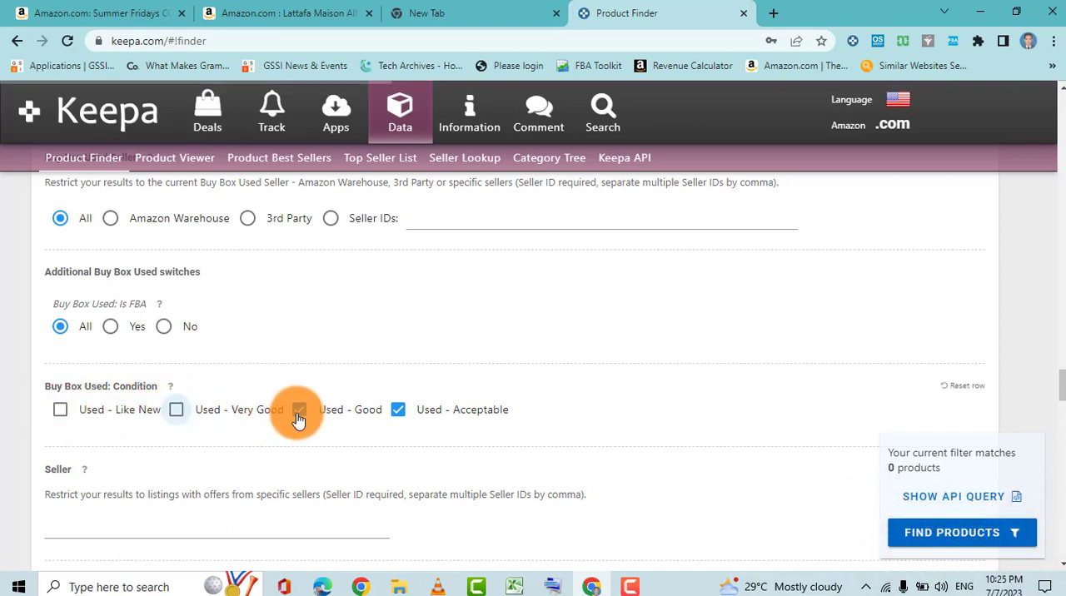
click(390, 414)
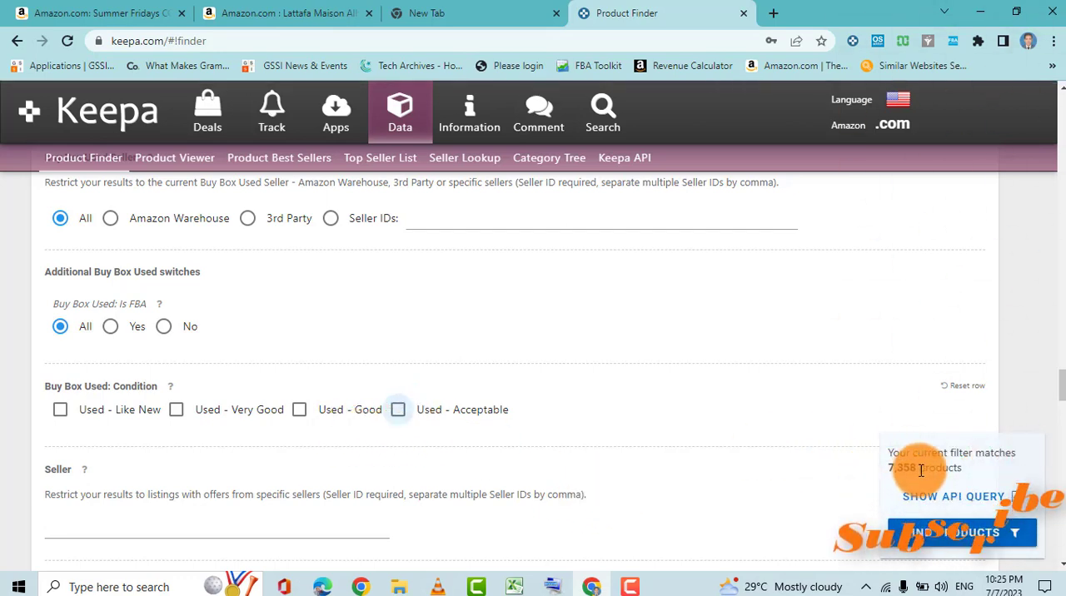
Exclude digital products from the product types and limit the variations filter to No Variations.
mouse_move(1065, 383)
mouse_down()
mouse_move(1064, 411)
mouse_move(1065, 398)
mouse_up()
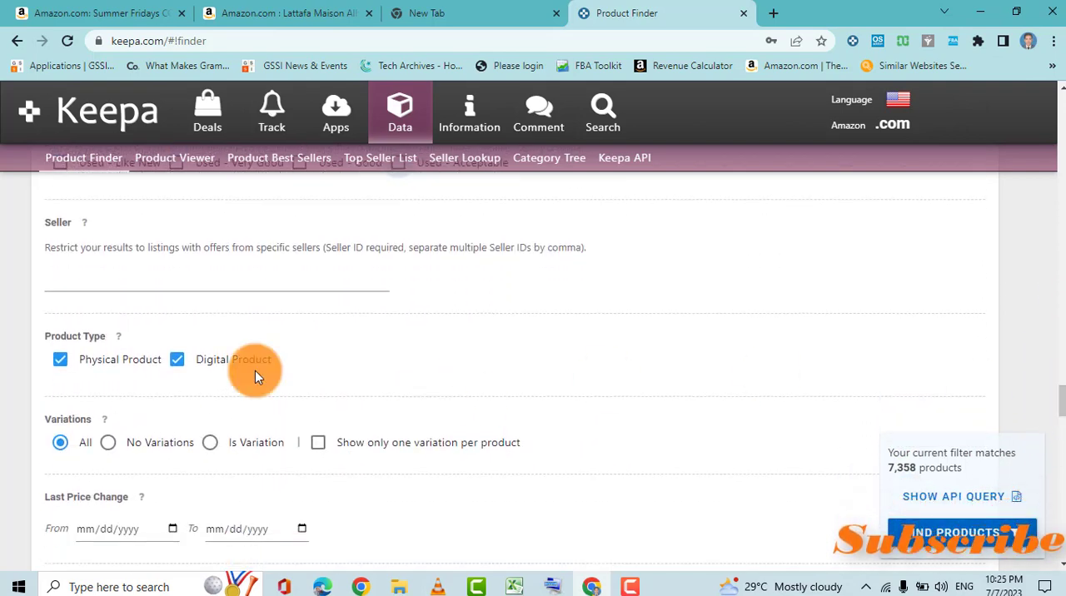
click(178, 362)
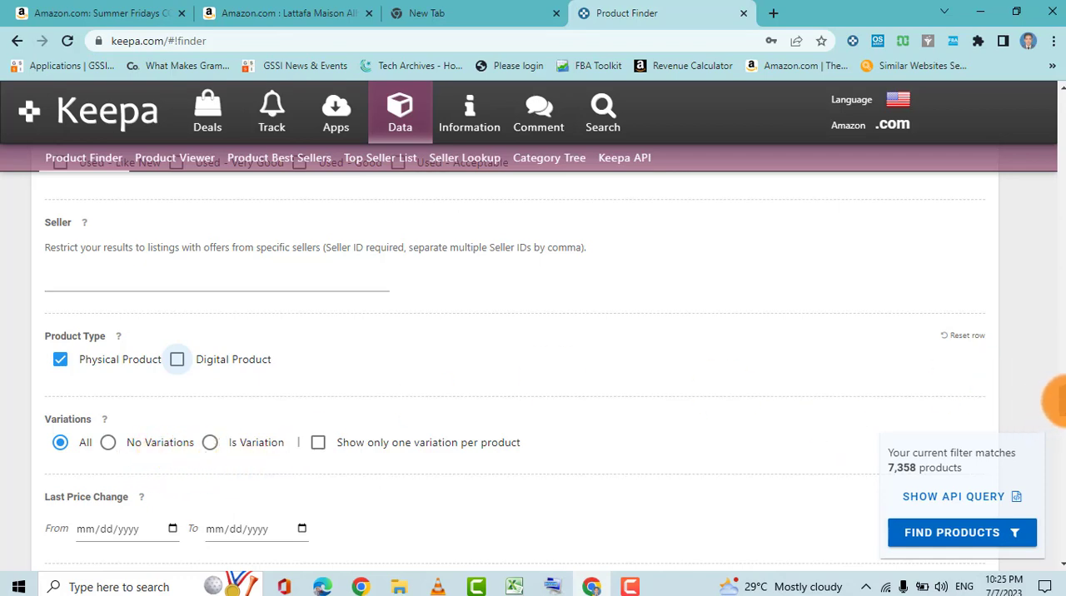
scroll(1059, 401, down, 2)
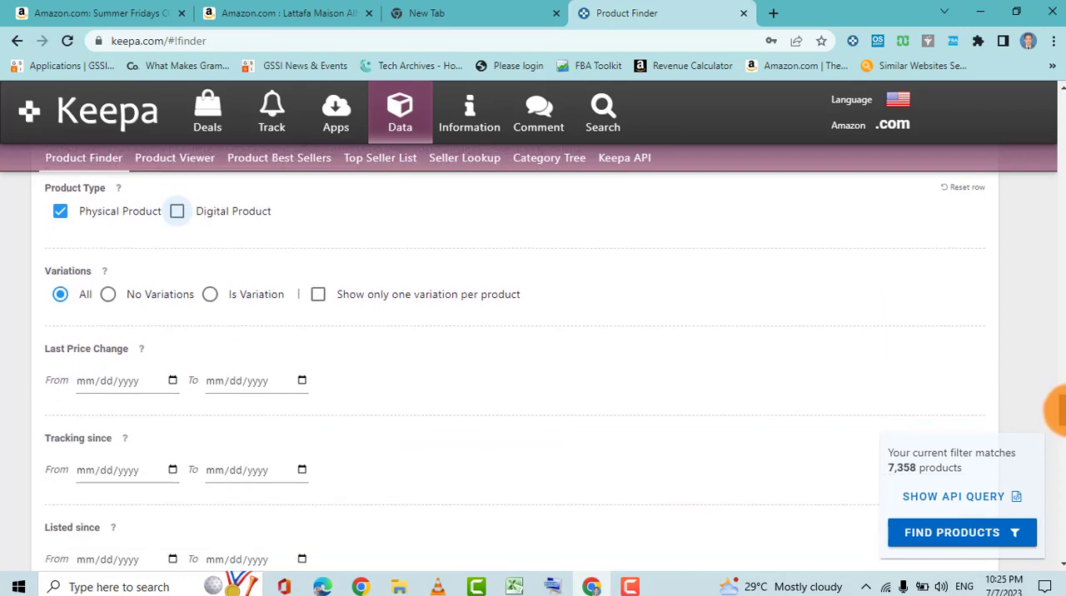
scroll(1059, 408, up, 1)
scroll(1060, 408, up, 2)
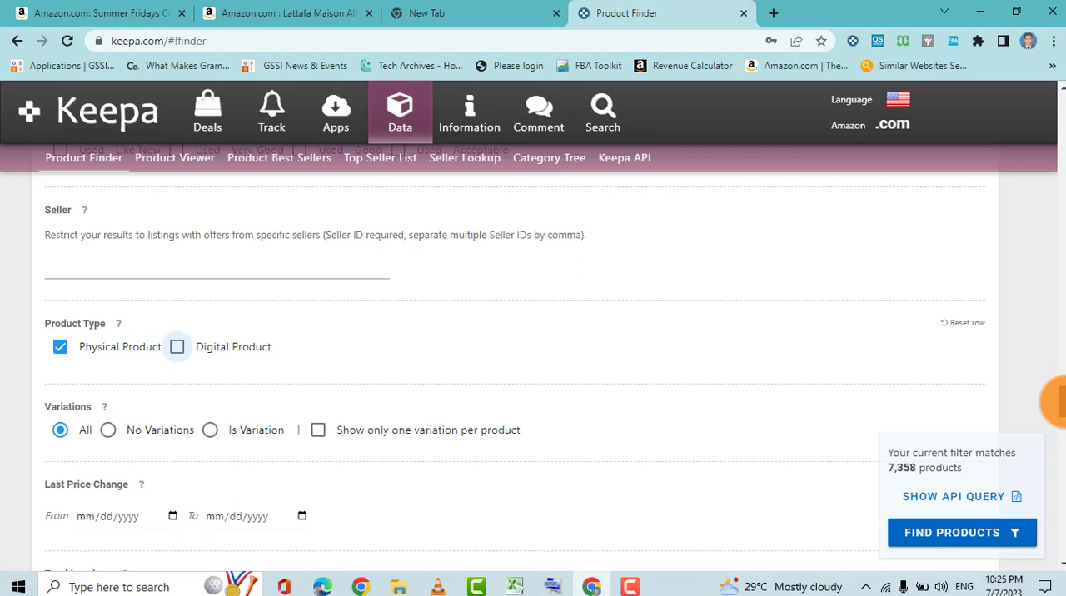
click(108, 431)
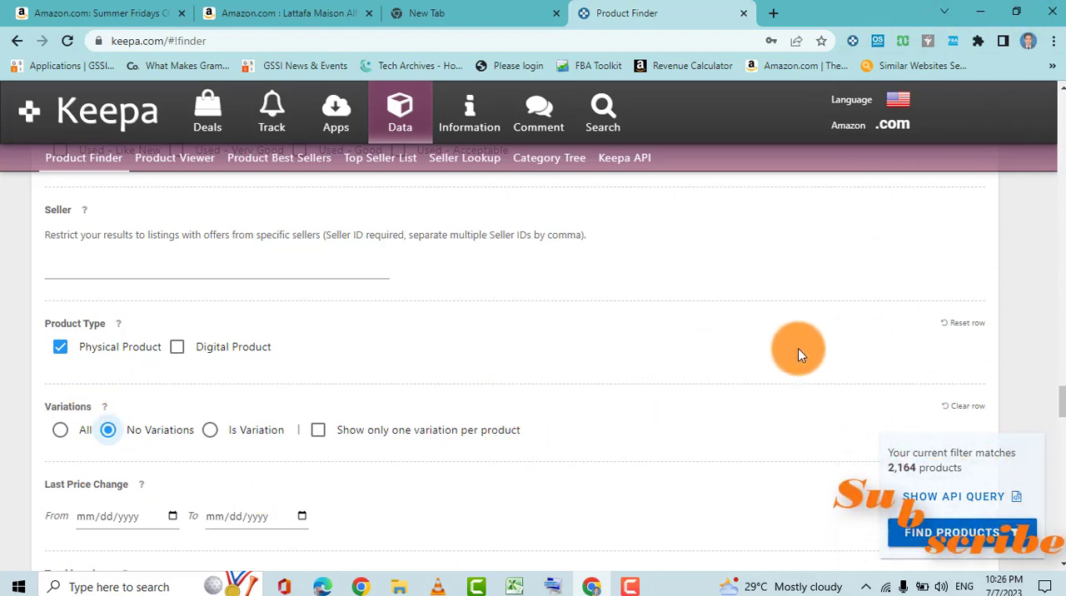
Set the product rating range from 4 to 5.
scroll(1060, 401, down, 3)
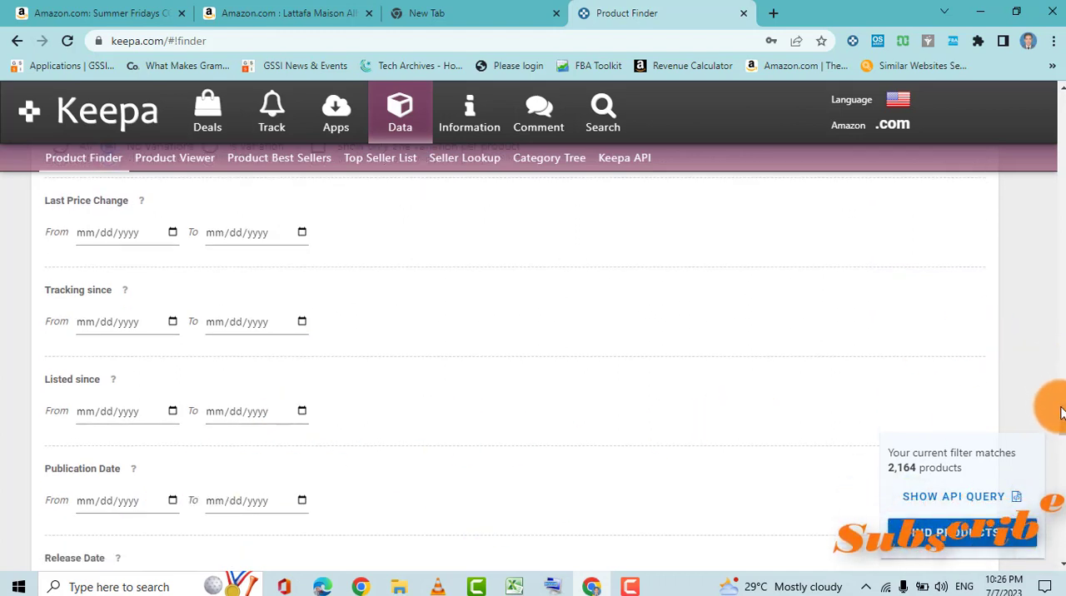
drag(1059, 410, 1062, 437)
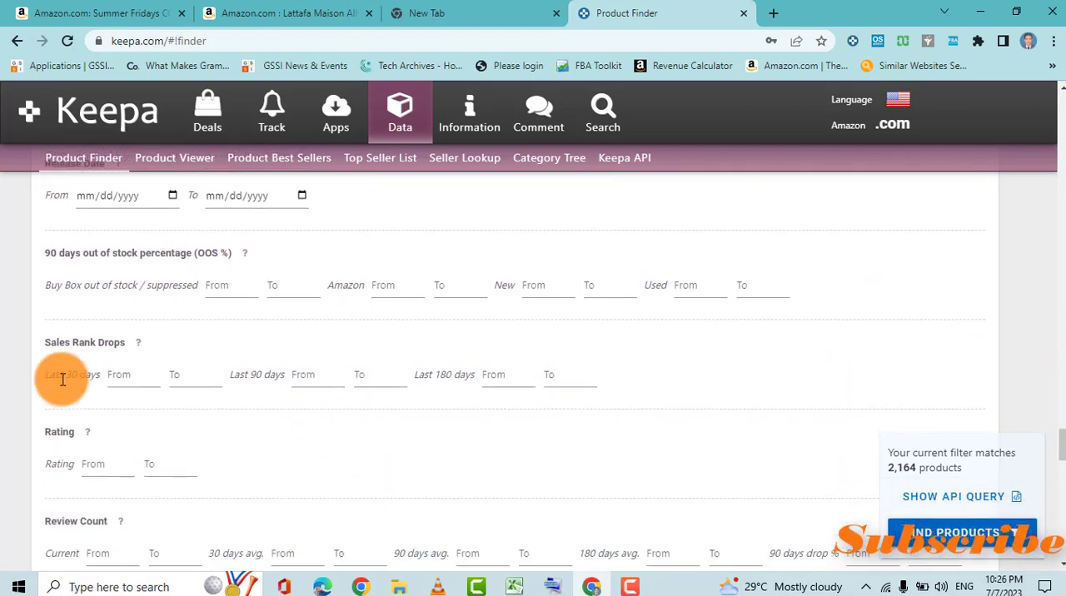
click(102, 466)
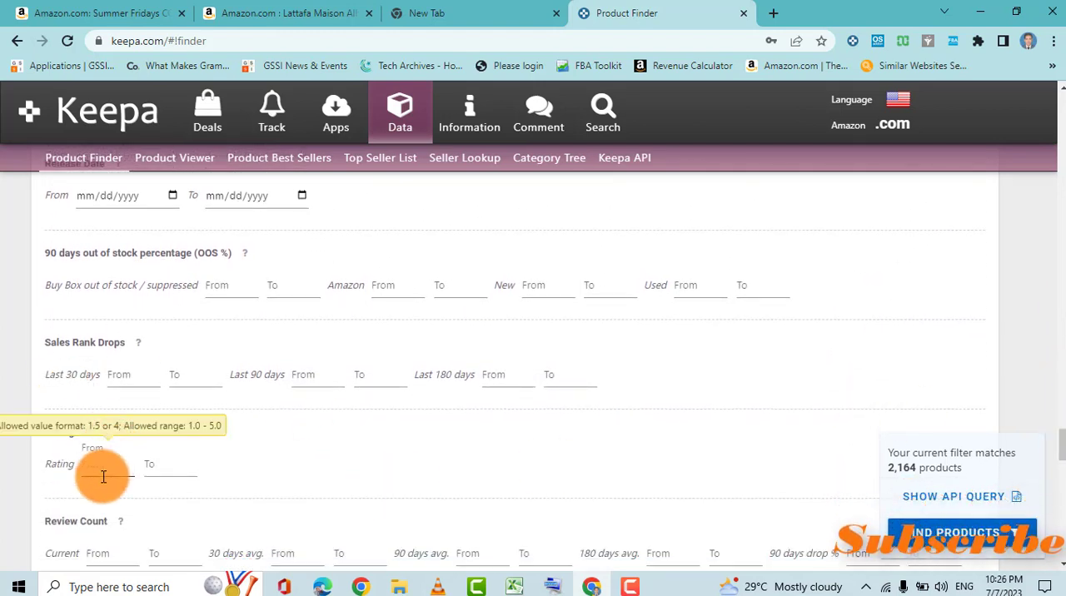
text(4)
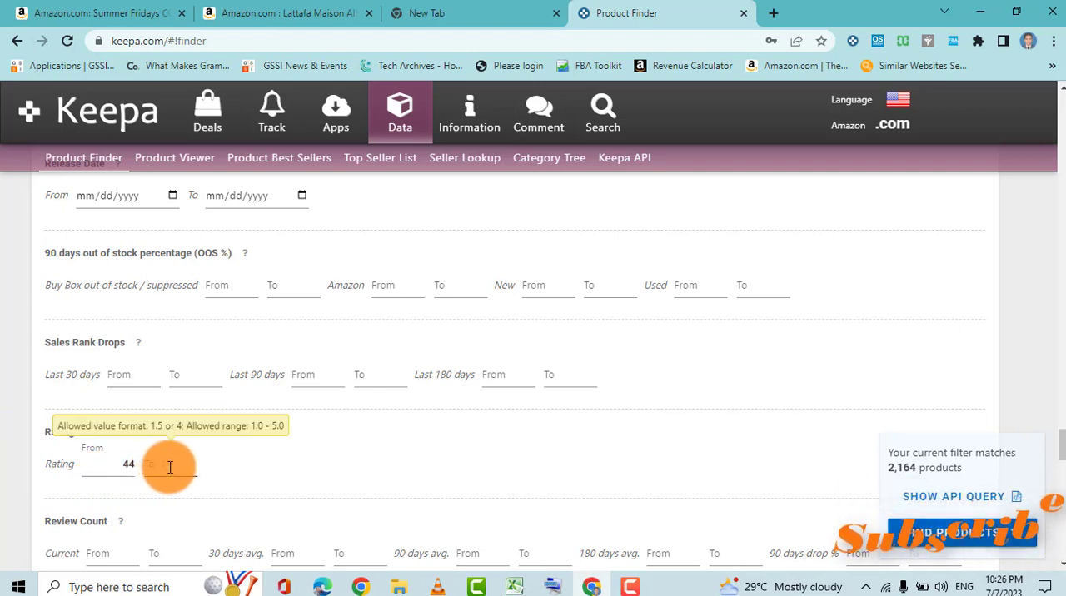
click(171, 468)
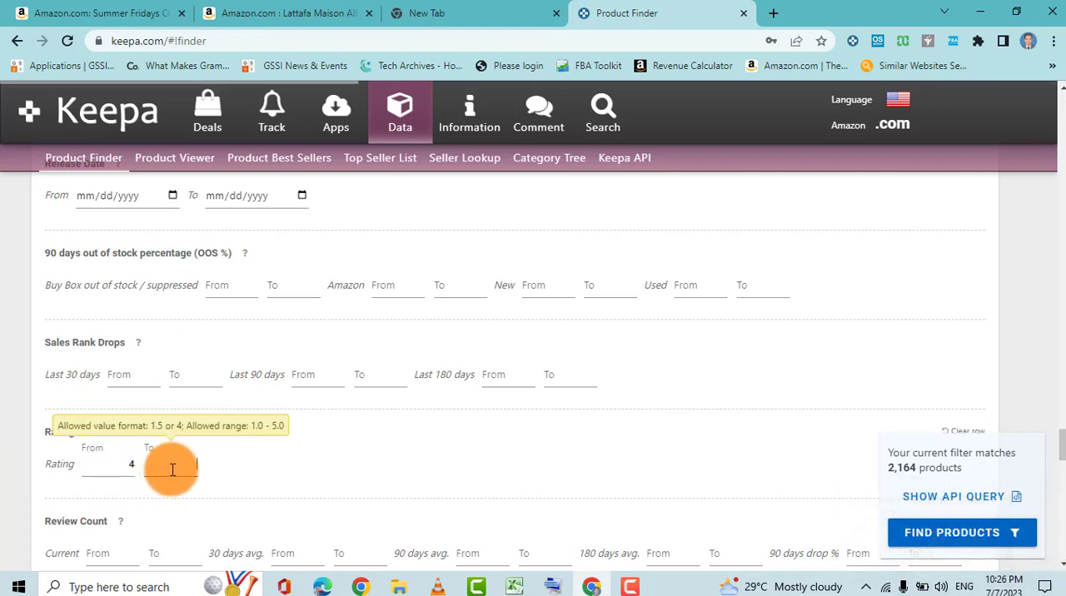
text(5)
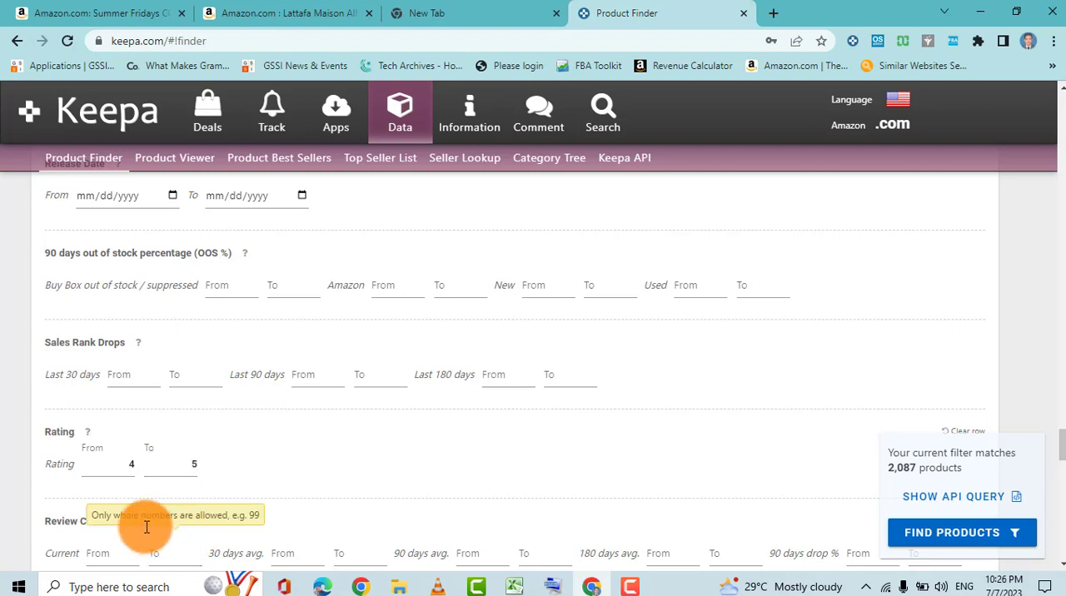
Set the current Review Count range from 50 to 300.
click(99, 556)
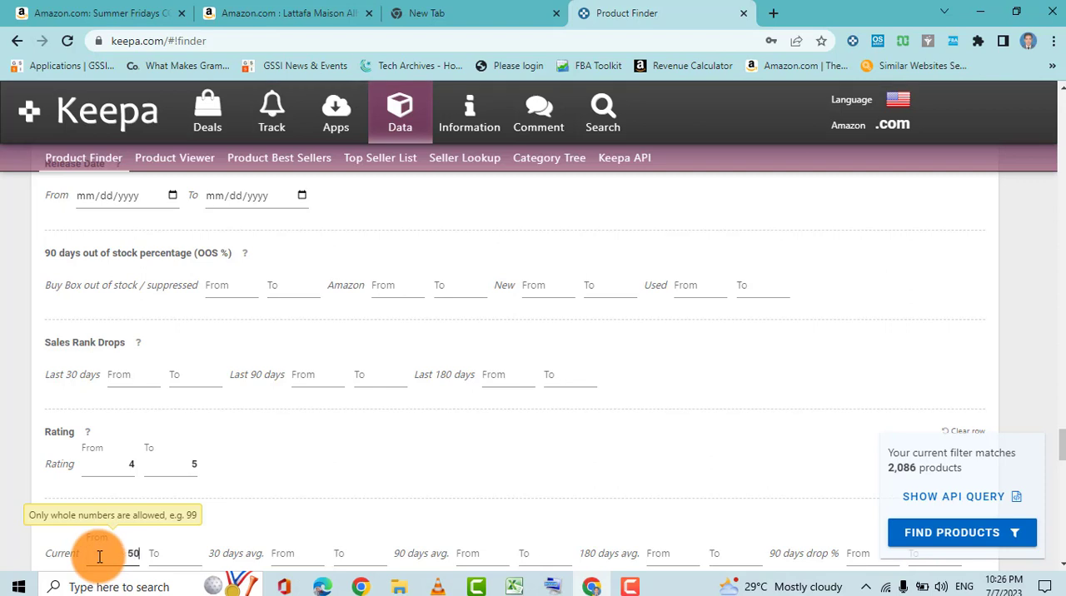
click(175, 556)
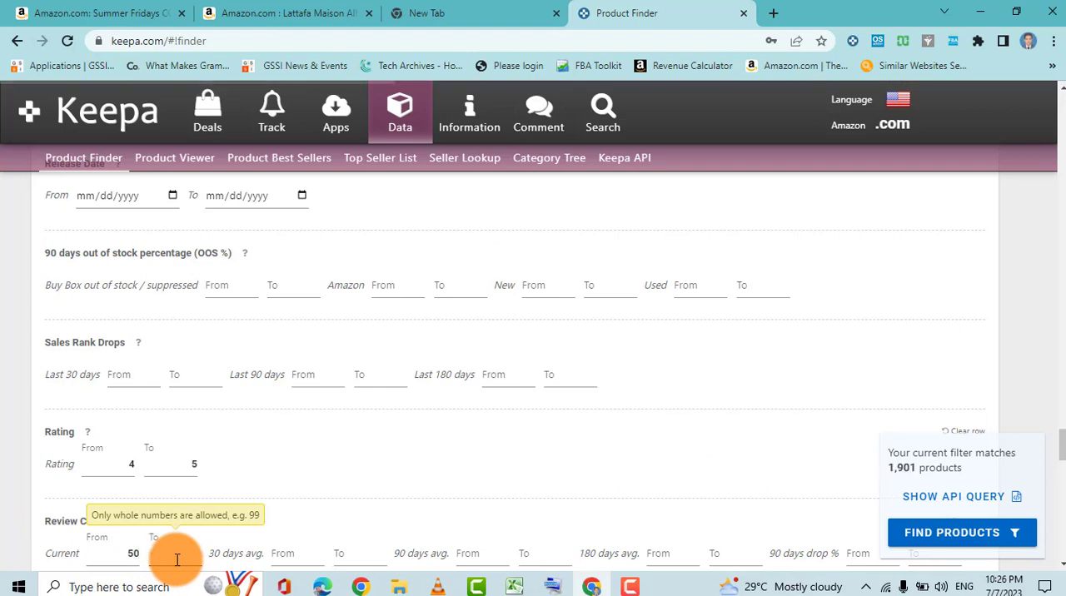
text(300)
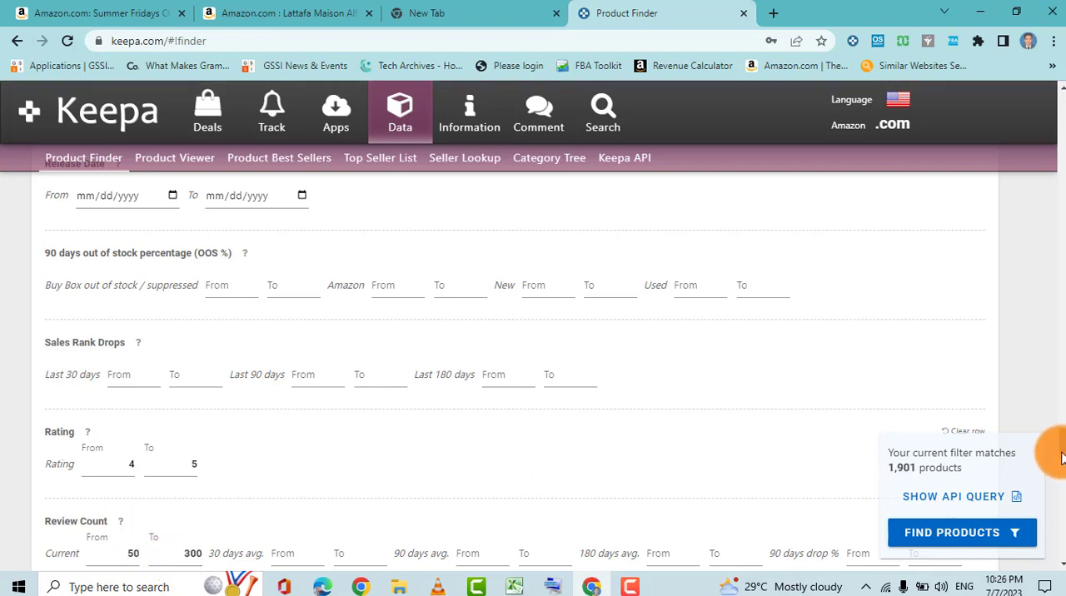
Set the maximum package weight to 2000 g, leaving the minimum package weight empty.
drag(1062, 457, 1064, 467)
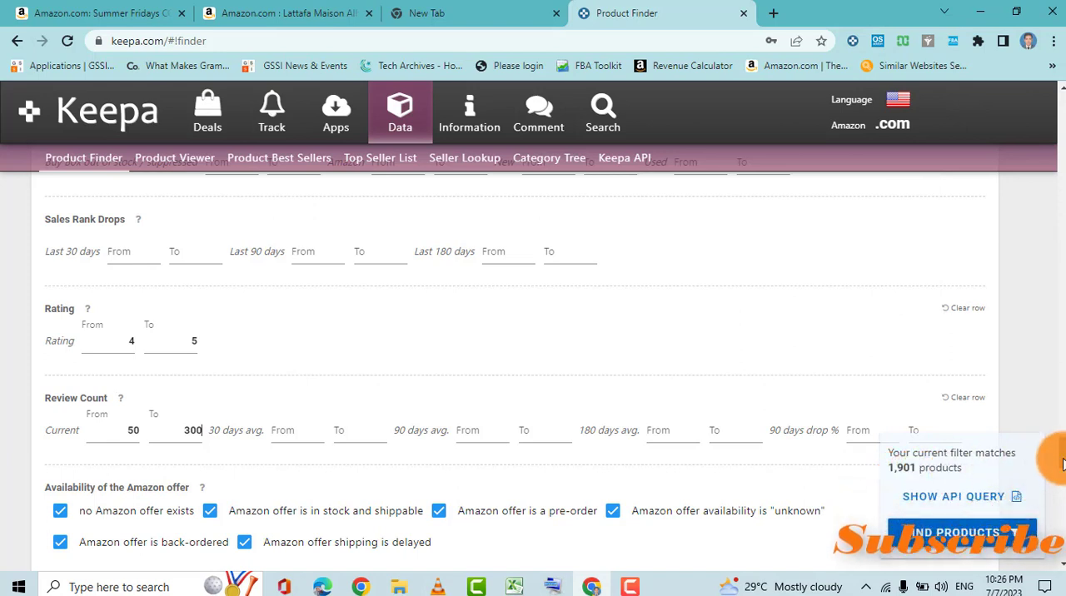
scroll(1060, 459, down, 3)
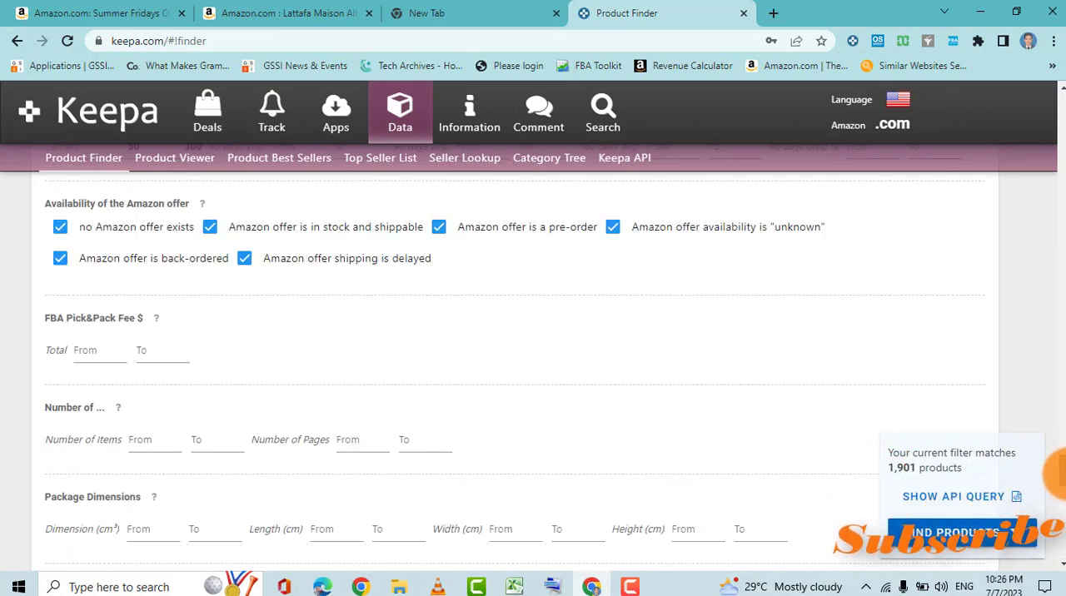
scroll(1063, 467, down, 1)
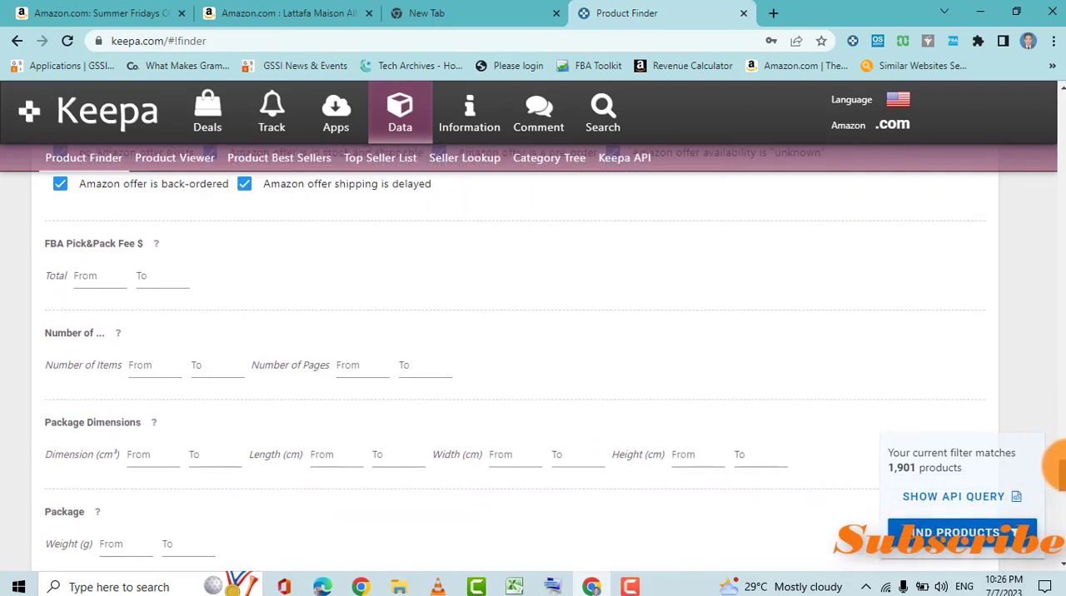
scroll(1063, 467, down, 1)
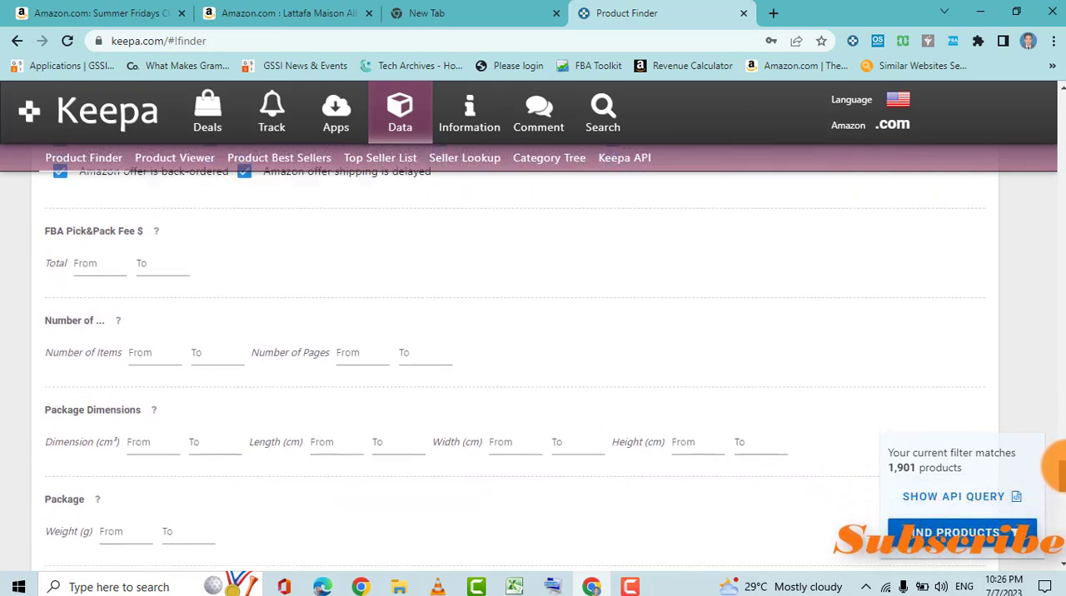
scroll(1063, 467, down, 2)
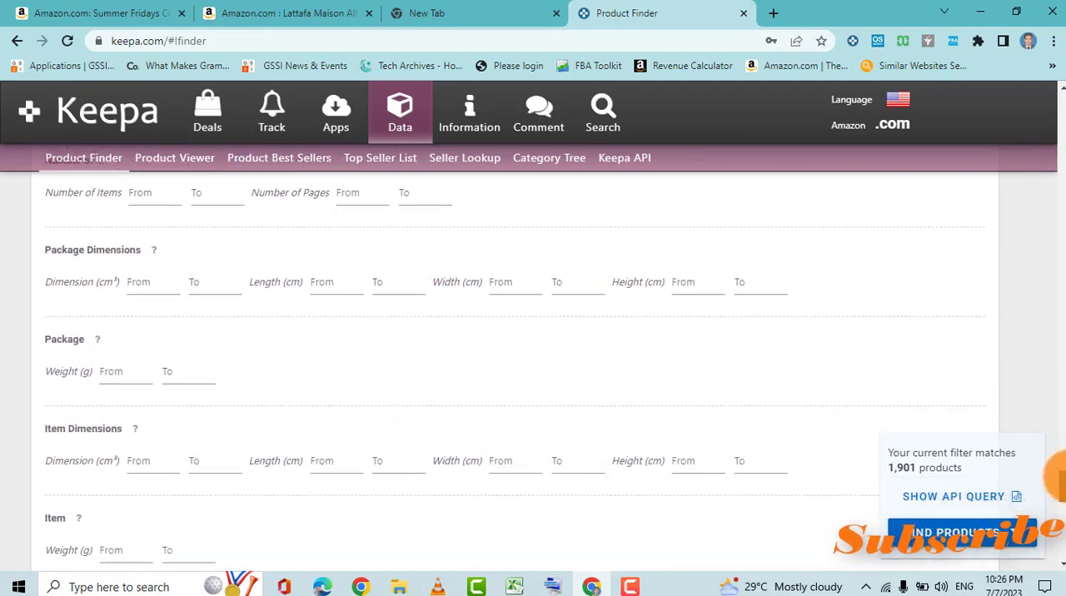
scroll(1062, 474, up, 1)
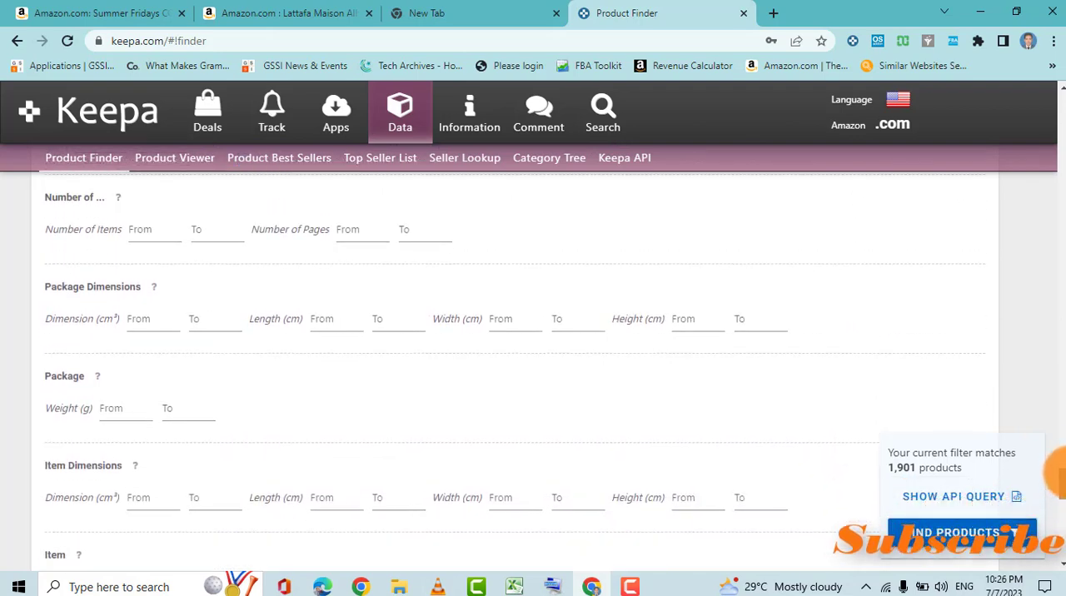
click(189, 414)
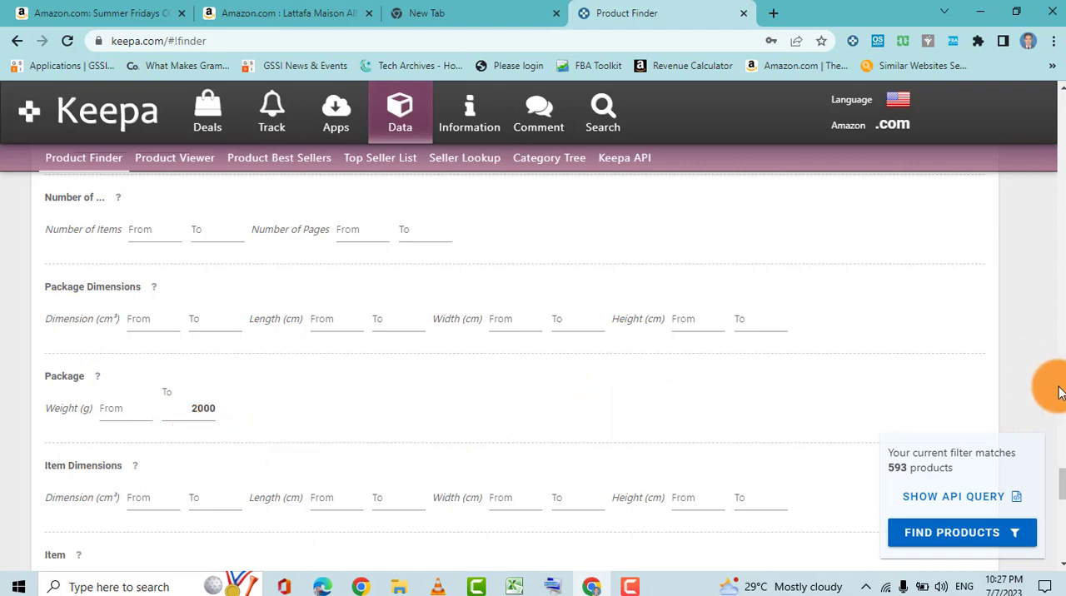
Set the maximum item weight to 2000 g and run the product search with the configured filters.
drag(1064, 480, 1064, 490)
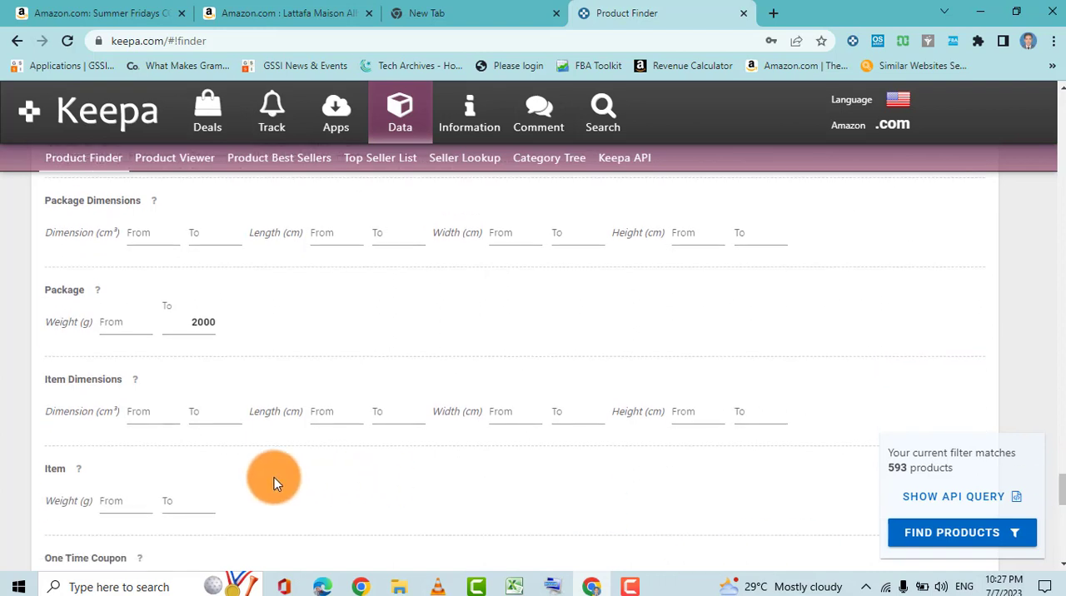
click(186, 506)
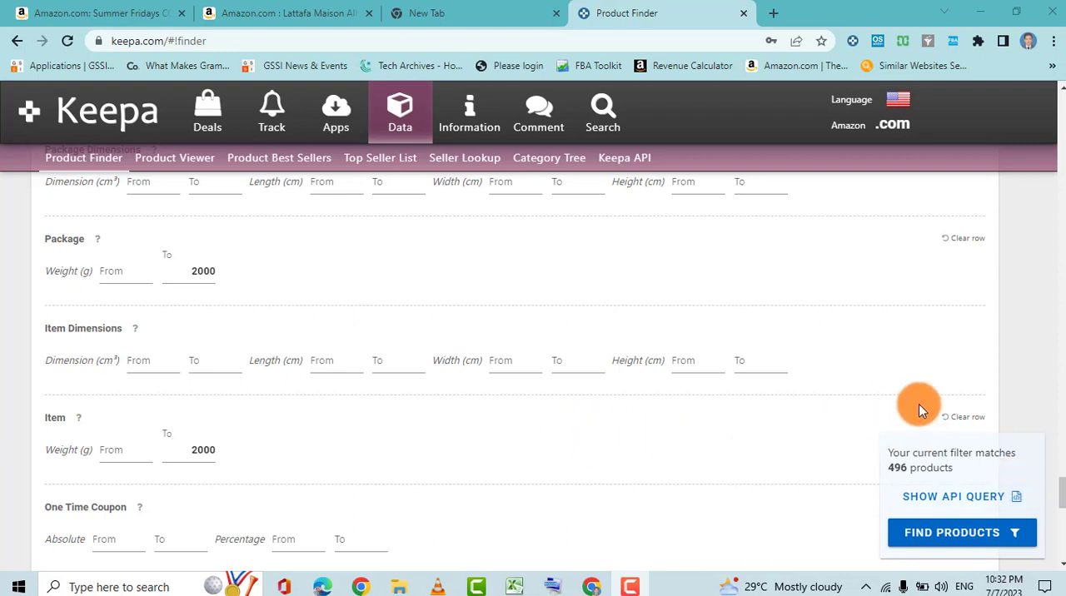
click(945, 533)
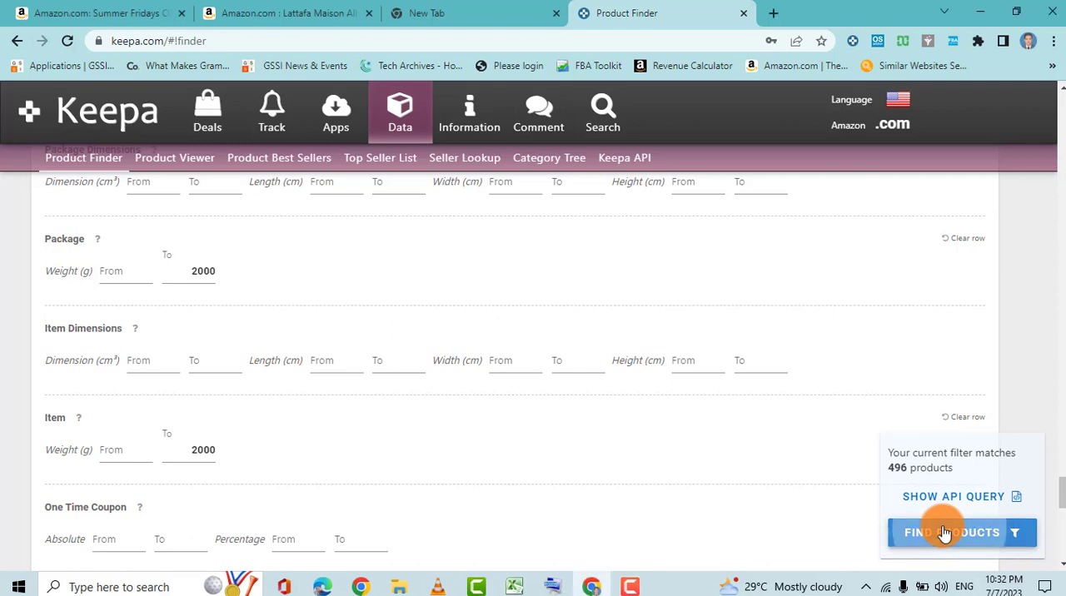